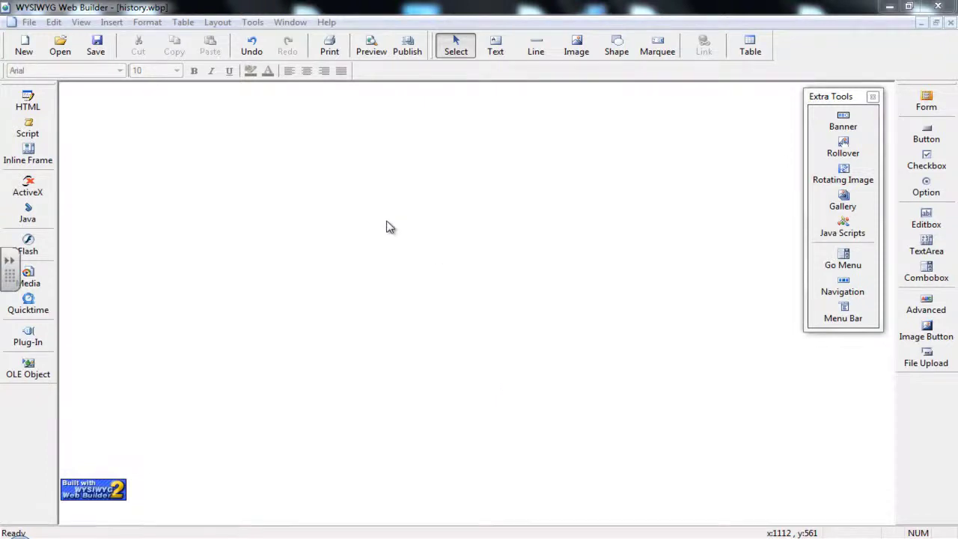
Set the page title to Twilight in the page properties and preview the page in the browser.
right_click(389, 196)
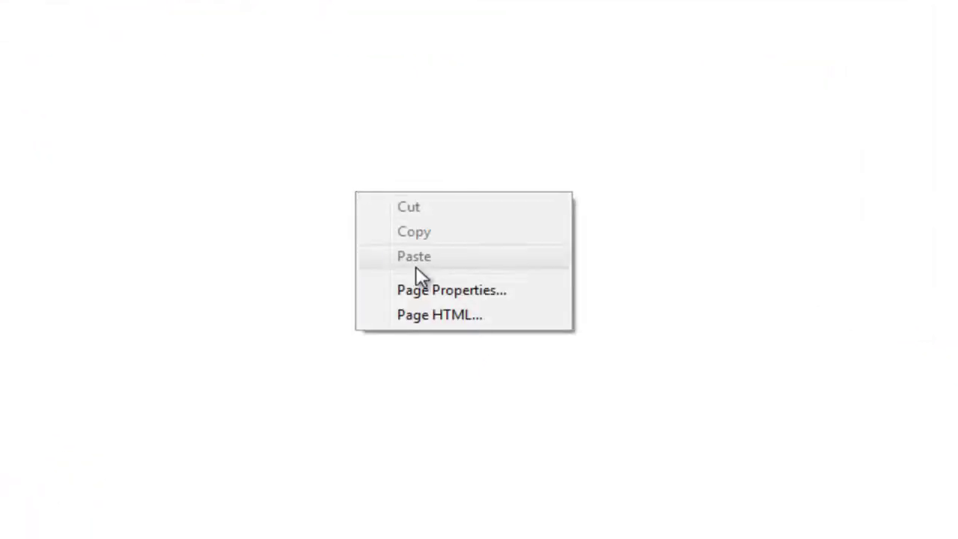
left_click(421, 291)
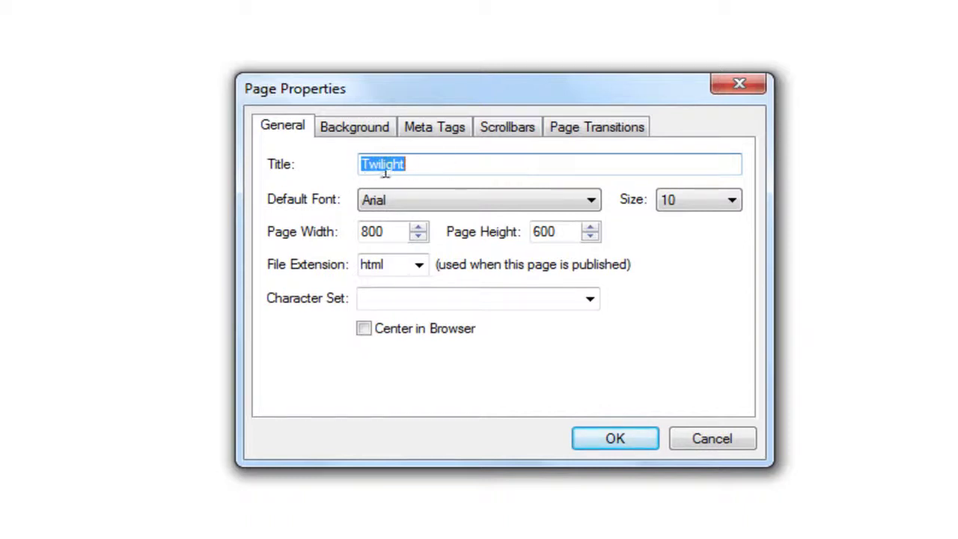
left_click(444, 163)
key("BackSpace")
key("BackSpace")
key("BackSpace")
type("Twiligh")
left_click(611, 439)
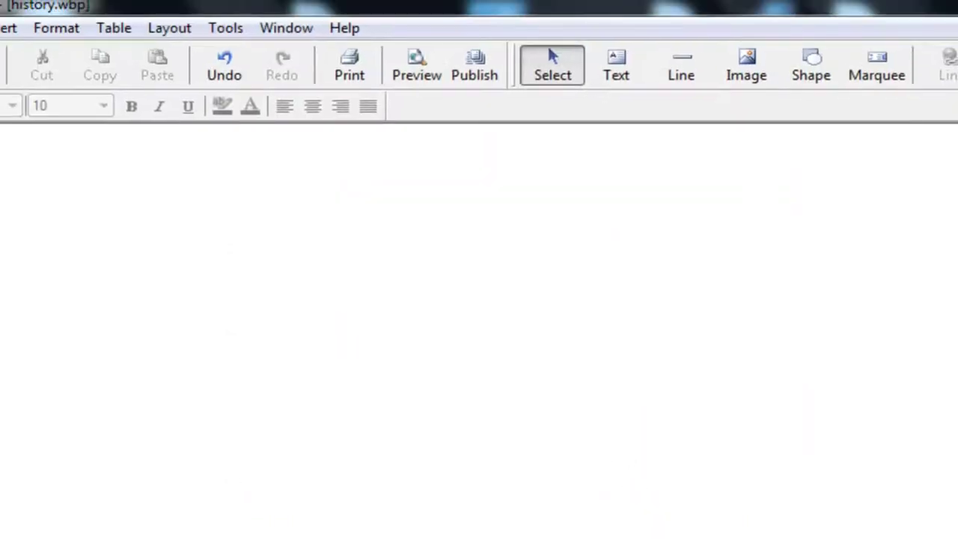
left_click(413, 75)
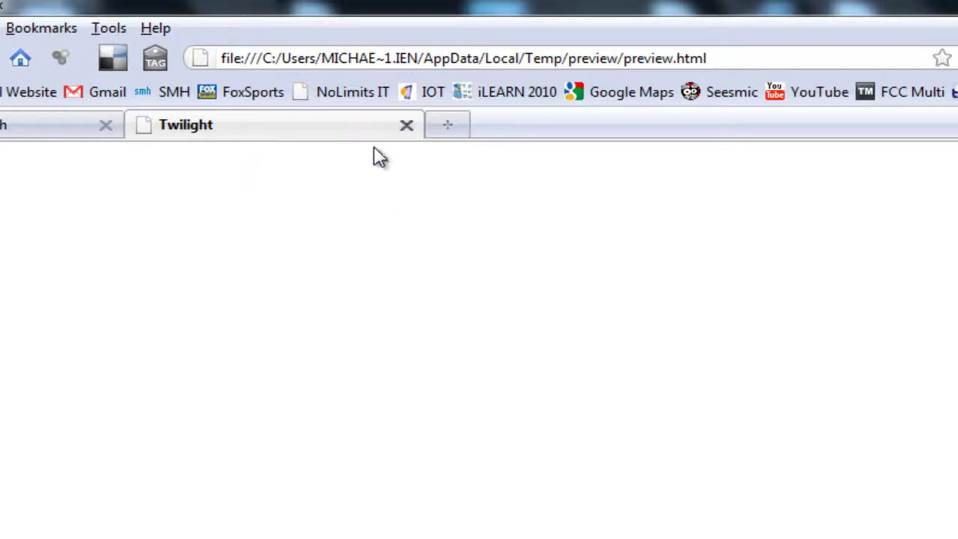
key("alt+F4")
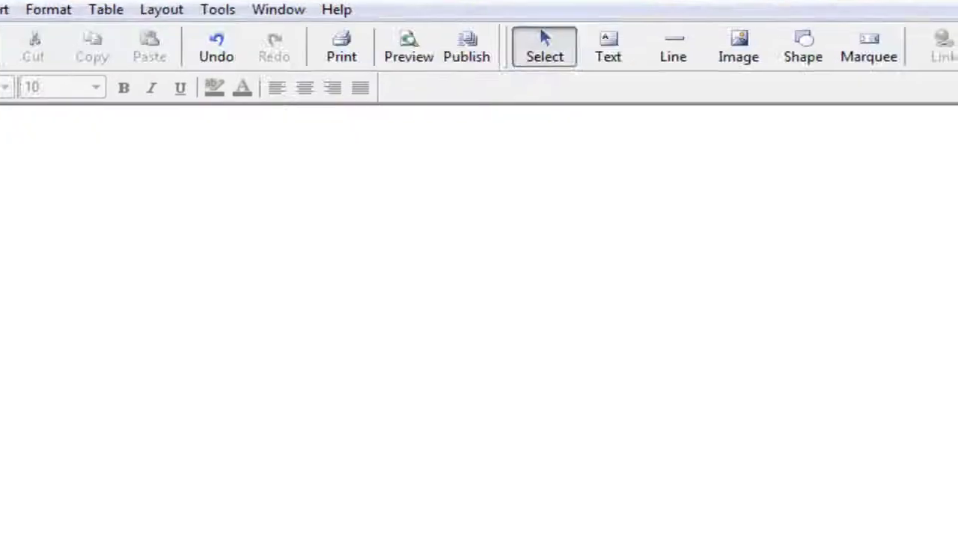
Examine the default font, font size and page dimension settings in the page properties.
right_click(363, 212)
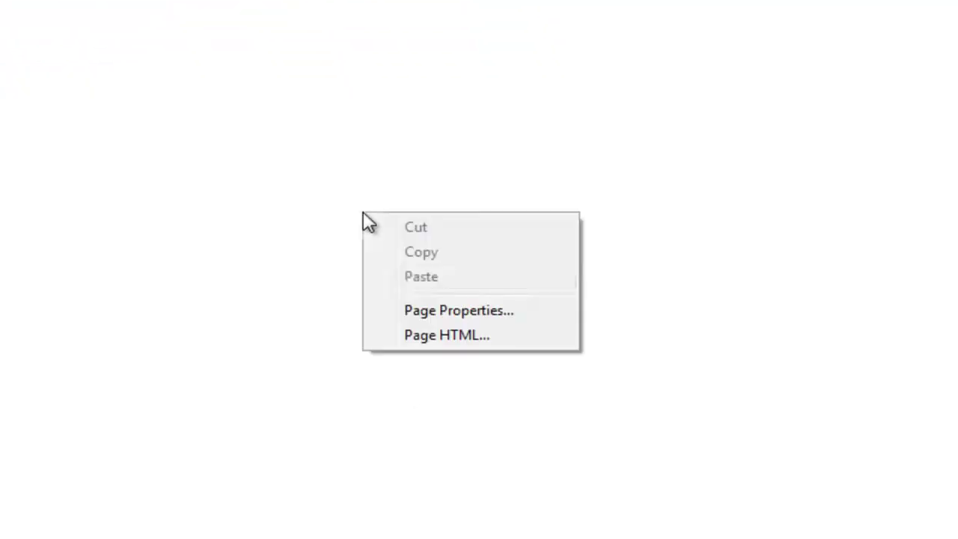
left_click(423, 310)
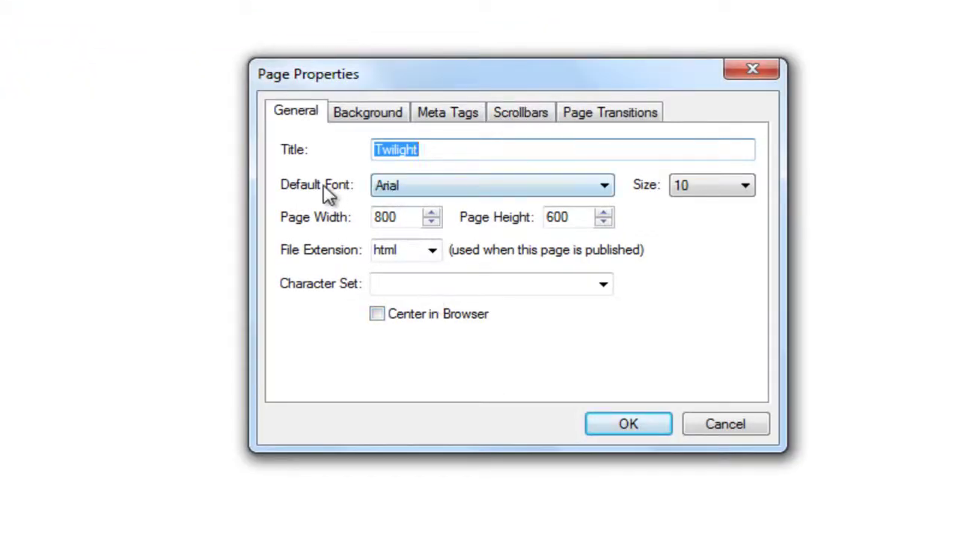
left_click(603, 185)
left_click(589, 206)
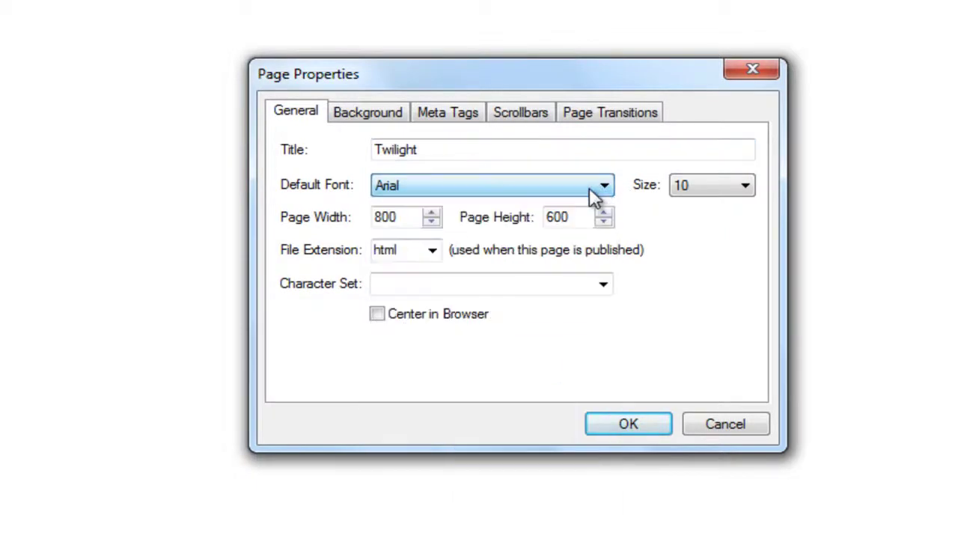
left_click(741, 188)
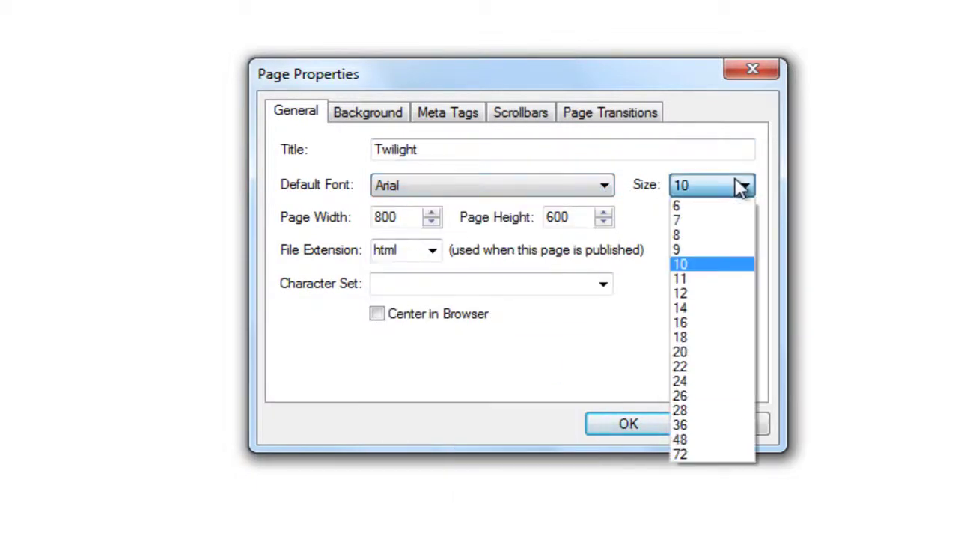
left_click(741, 187)
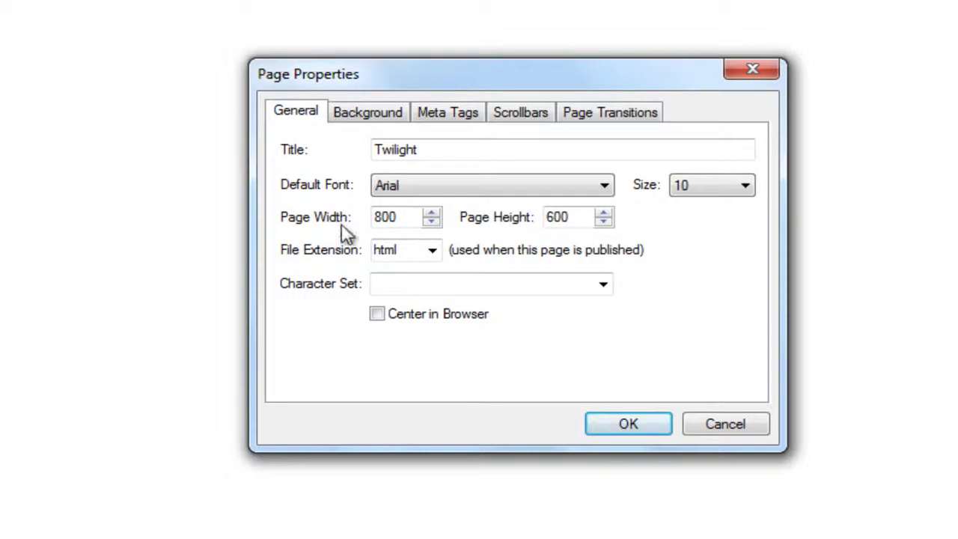
left_click(596, 421)
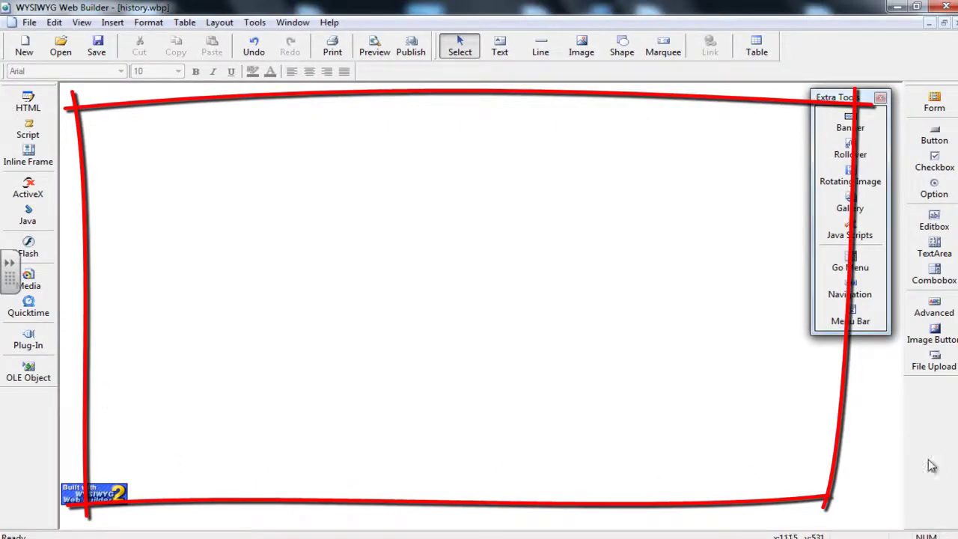
Reopen the page properties and examine the available character set options.
right_click(324, 181)
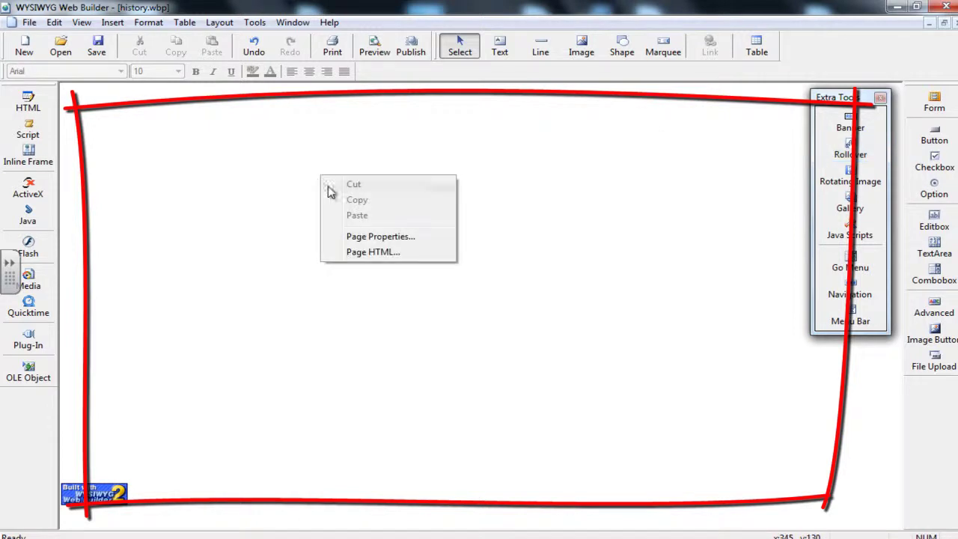
left_click(341, 236)
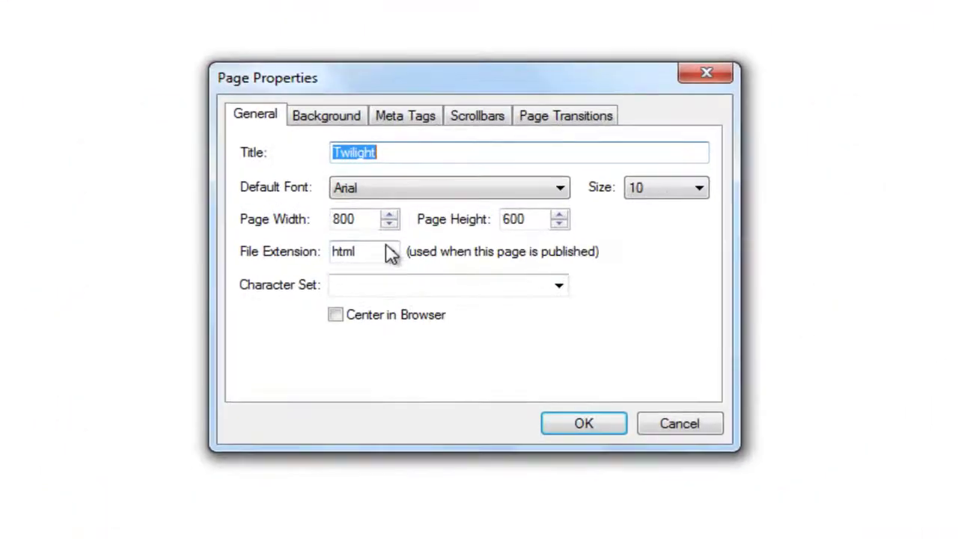
left_click(494, 291)
left_click(561, 285)
left_click(561, 289)
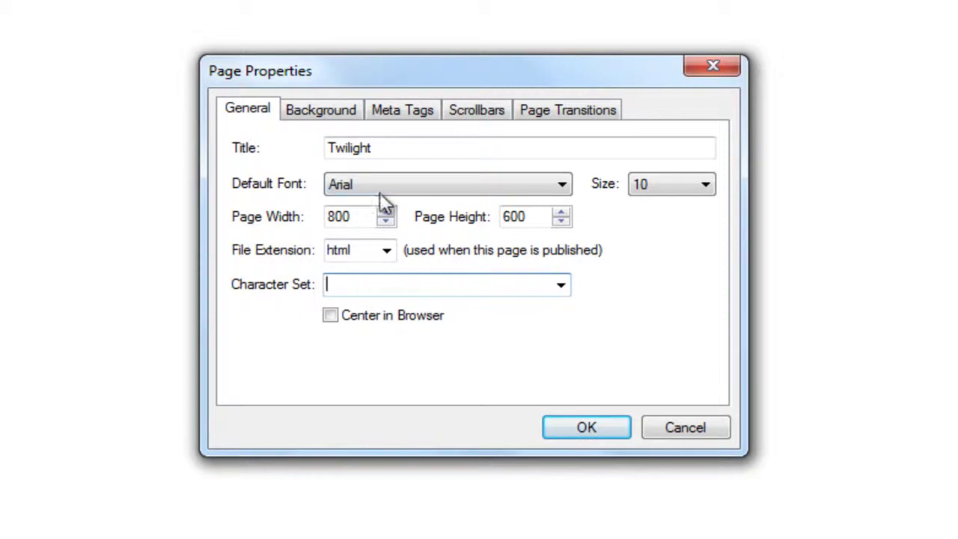
Apply Chrysanthemum.jpg from the Images folder as the page's background image and move the Extra Tools palette aside.
left_click(335, 126)
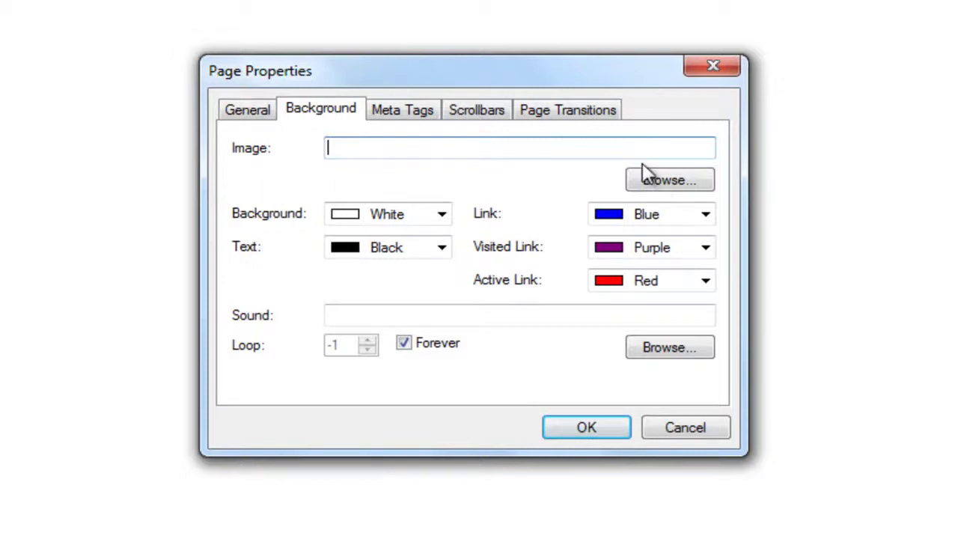
left_click(656, 184)
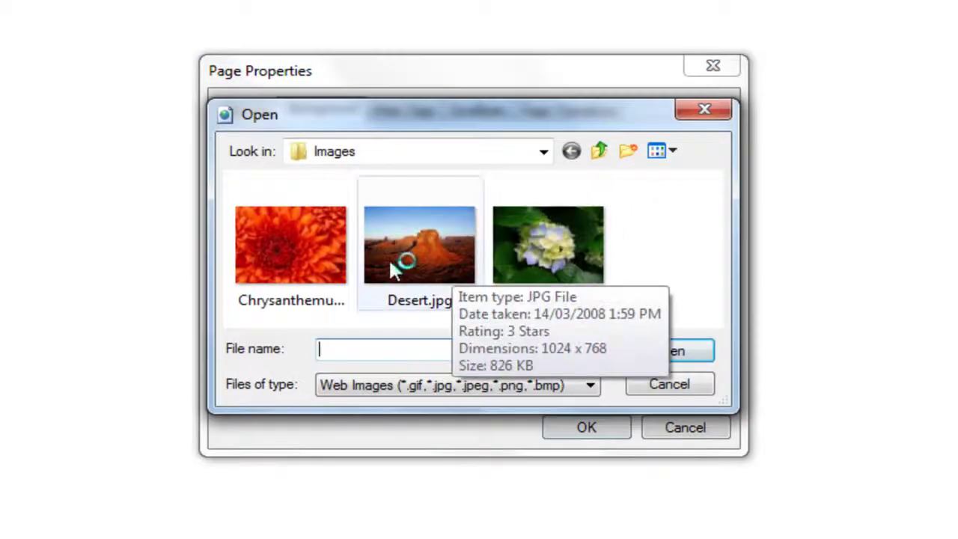
double_click(272, 260)
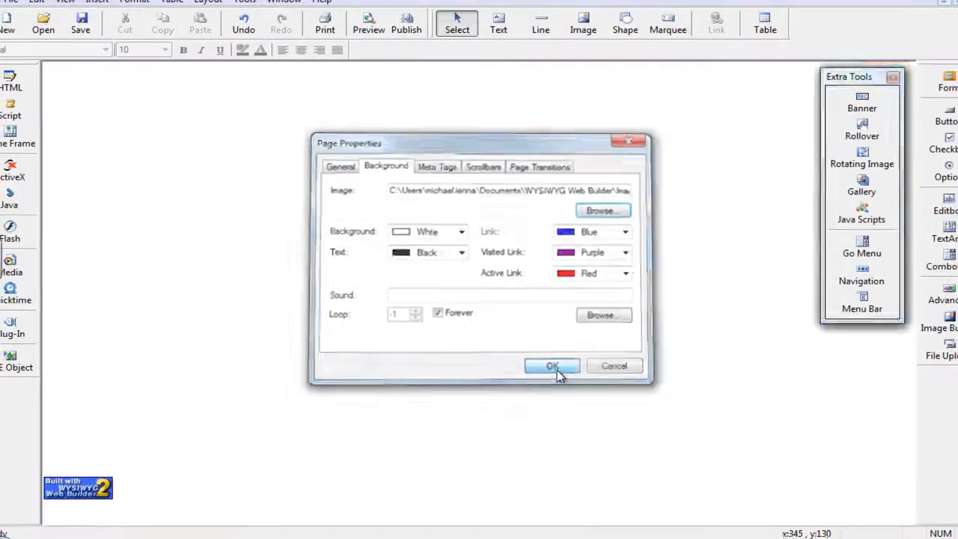
left_click(554, 367)
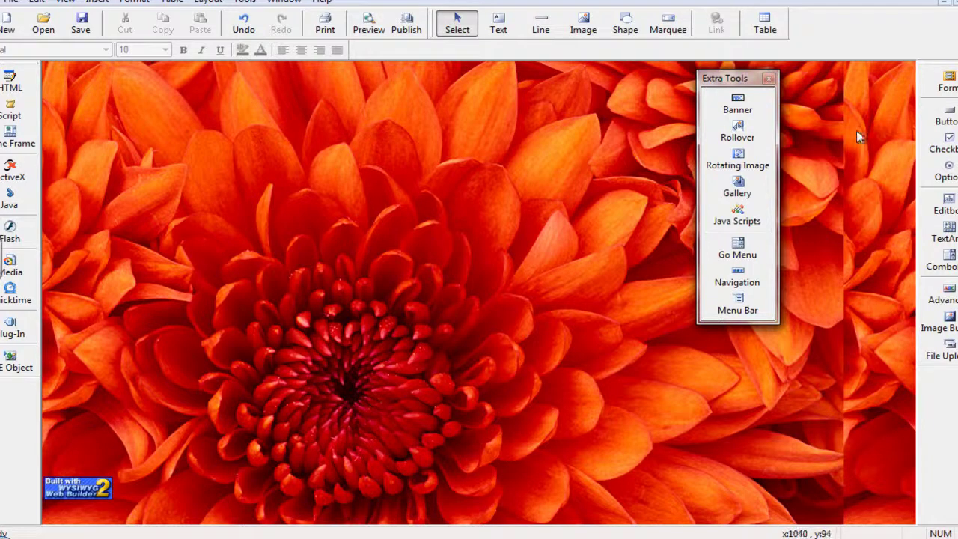
left_click_drag(736, 85, 848, 83)
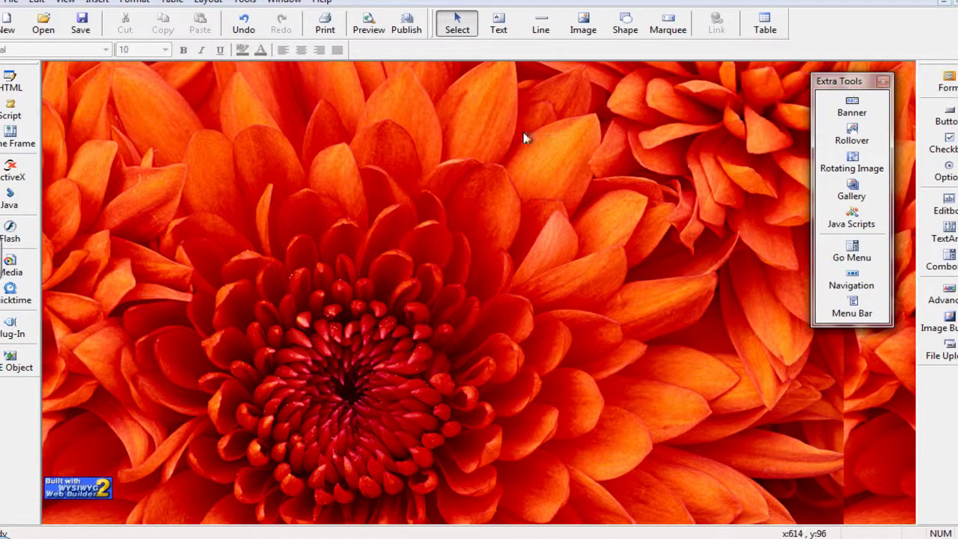
Remove the background image in the page properties and set the page's background color to Purple.
right_click(524, 133)
left_click(569, 196)
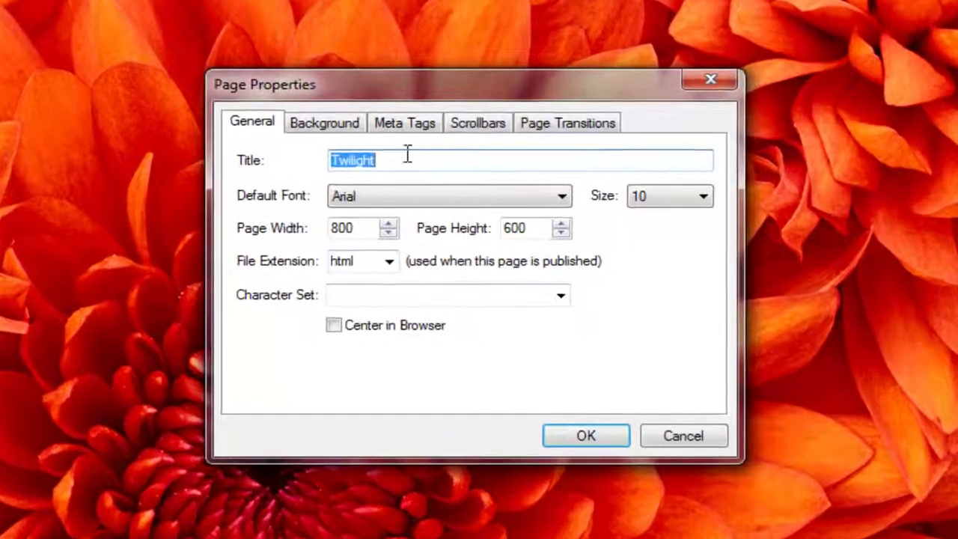
left_click(324, 123)
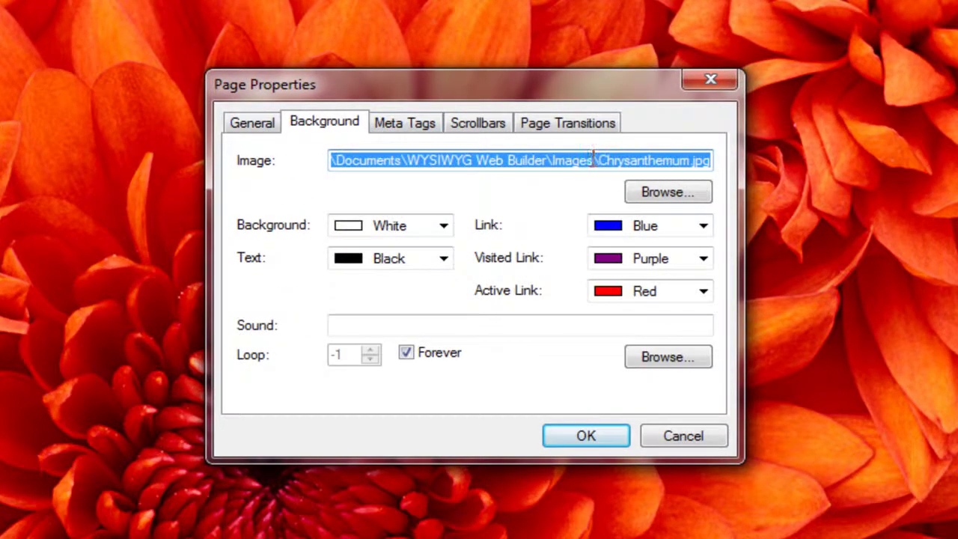
key("Delete")
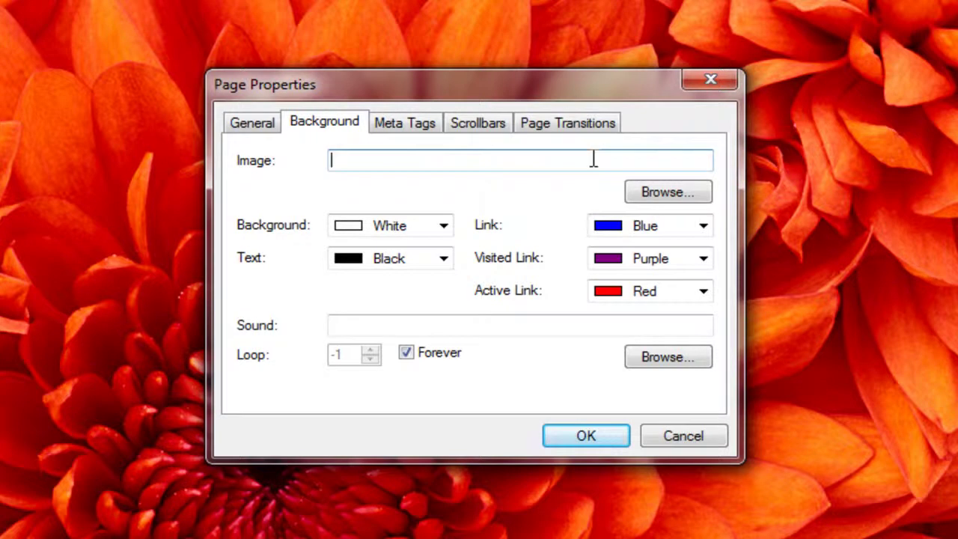
left_click(442, 225)
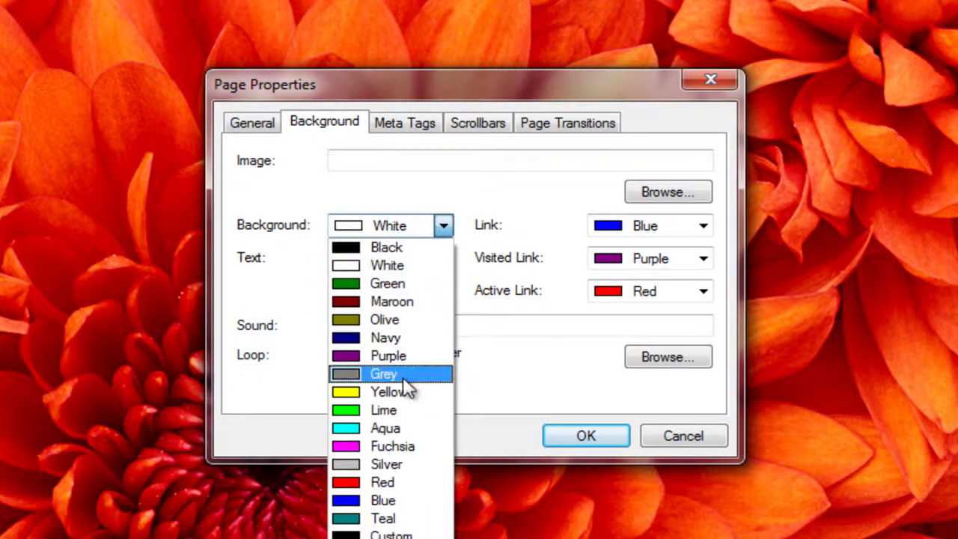
left_click(412, 355)
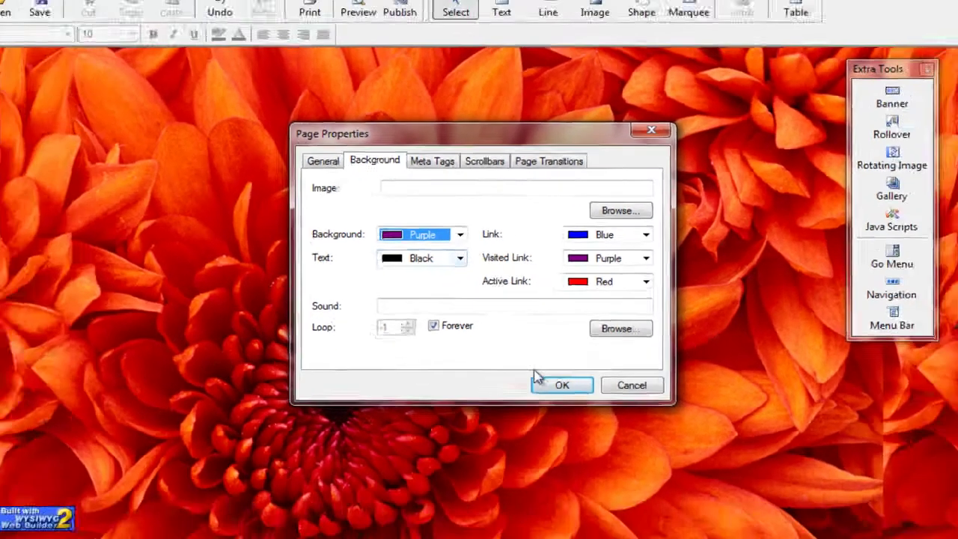
left_click(566, 436)
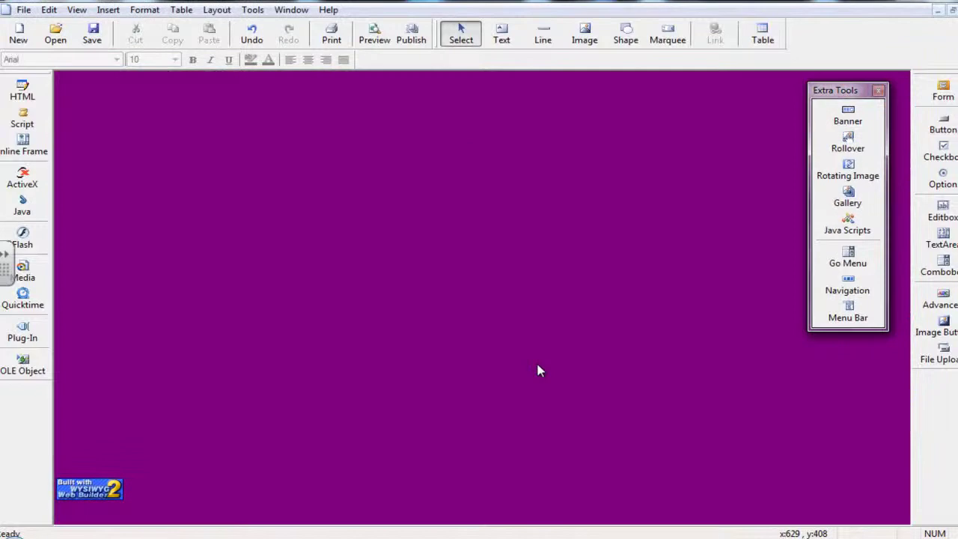
Examine the link color options and the meta tag fields in the page properties.
right_click(338, 182)
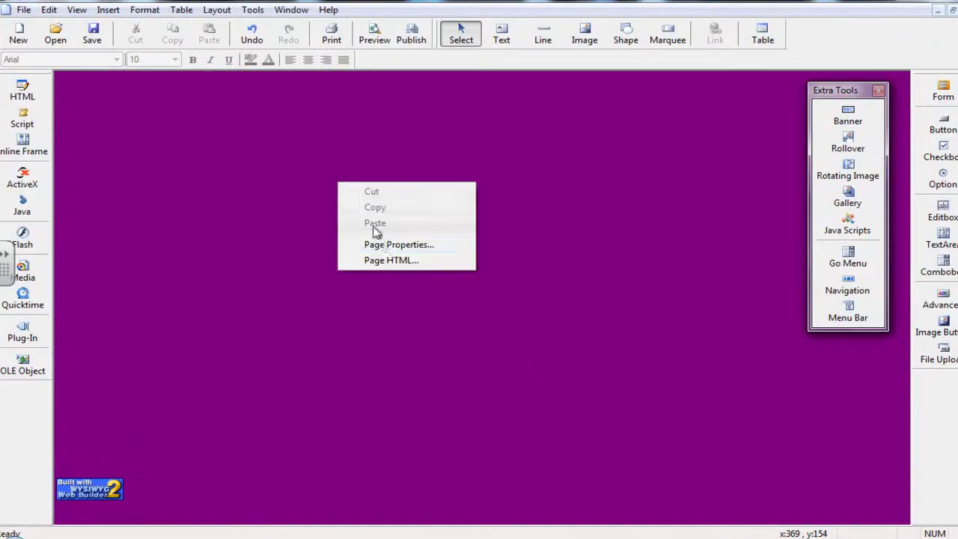
left_click(382, 245)
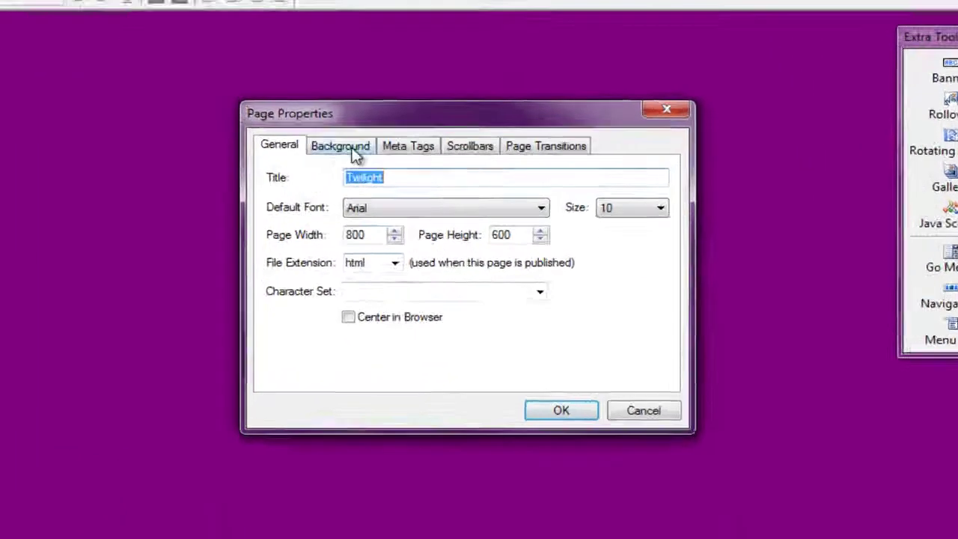
left_click(388, 168)
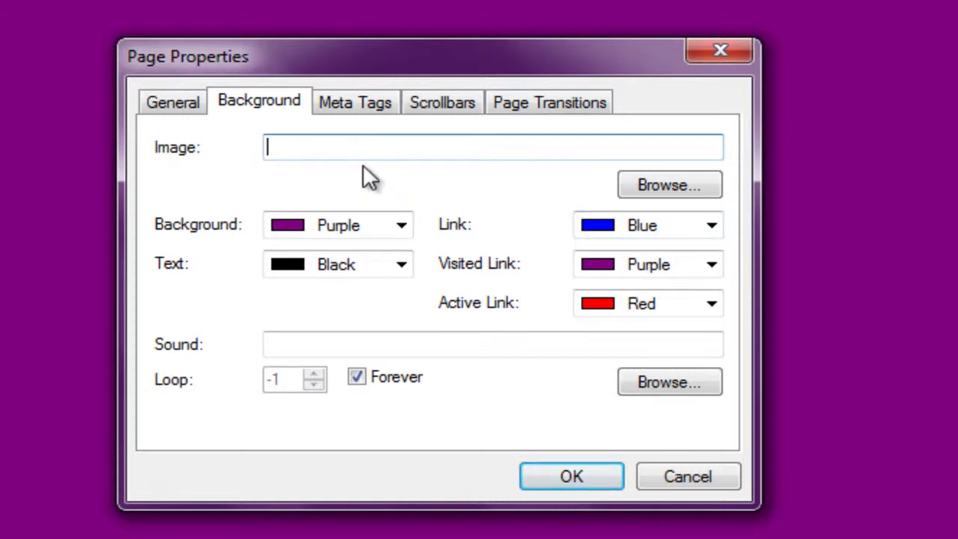
left_click(637, 215)
left_click(636, 214)
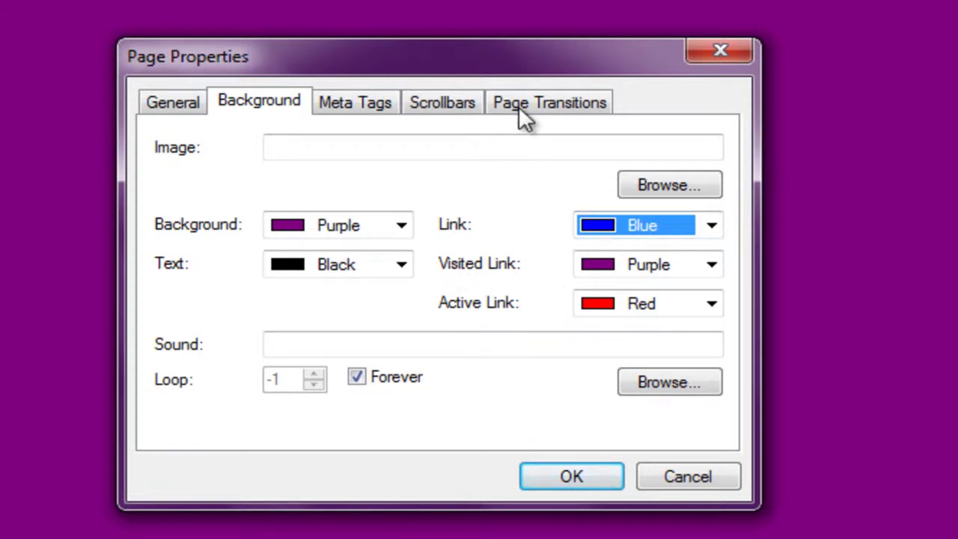
left_click(322, 137)
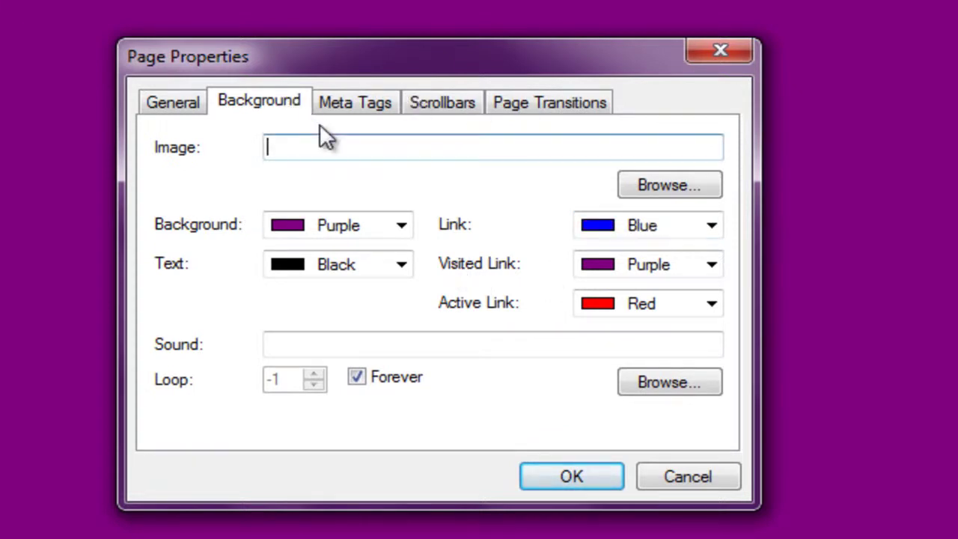
left_click(367, 100)
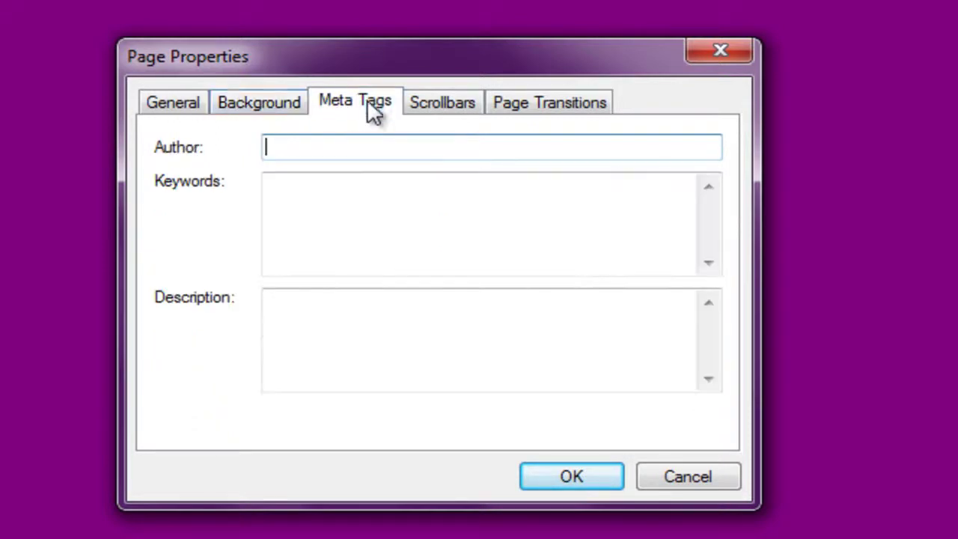
Set the scrollbar face color to Olive and the arrow and 3D light colors to Navy, check the page transitions, and apply the page properties.
left_click(429, 105)
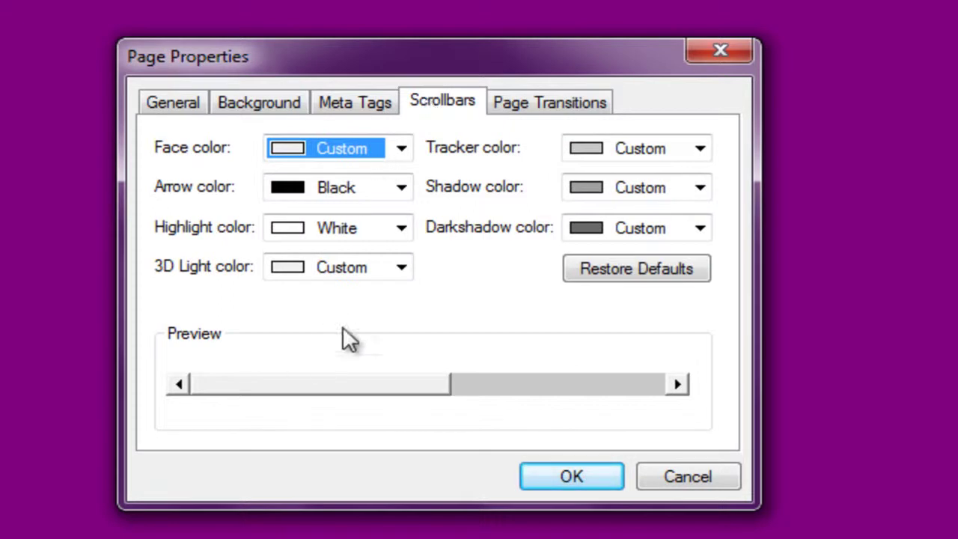
left_click(401, 149)
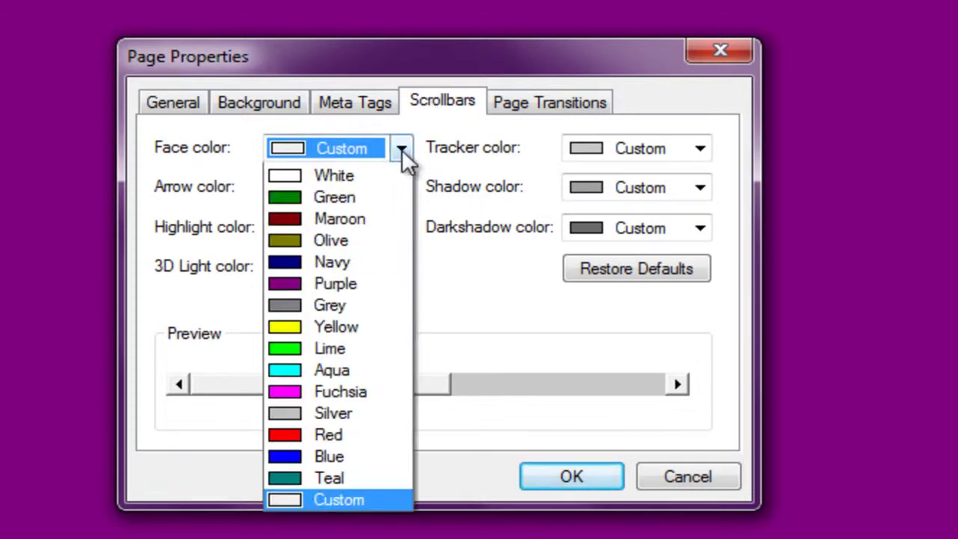
left_click(378, 262)
left_click(401, 188)
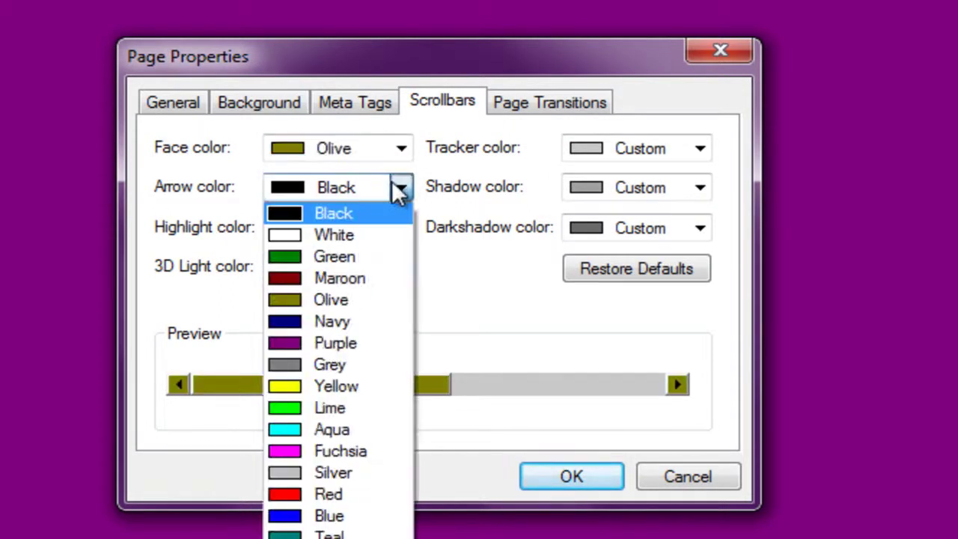
left_click(344, 321)
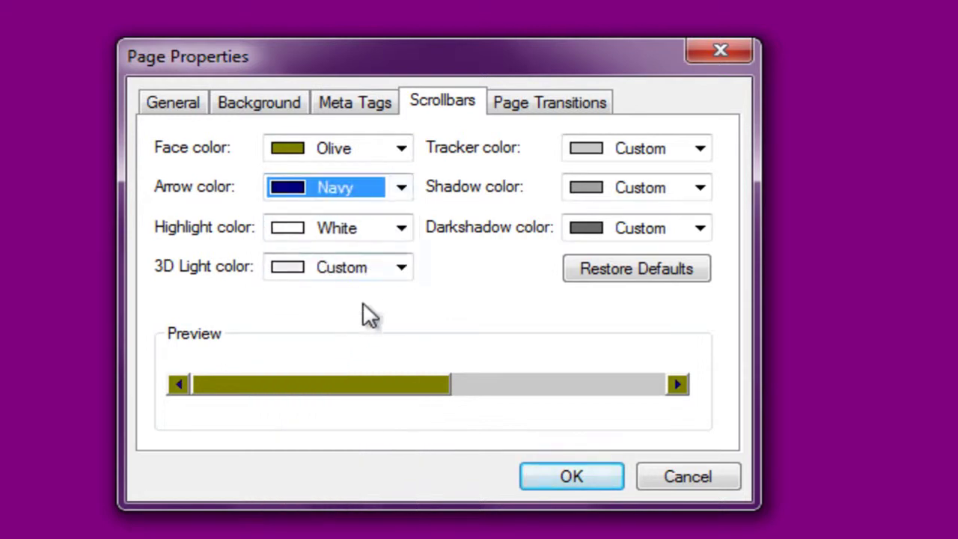
left_click(356, 268)
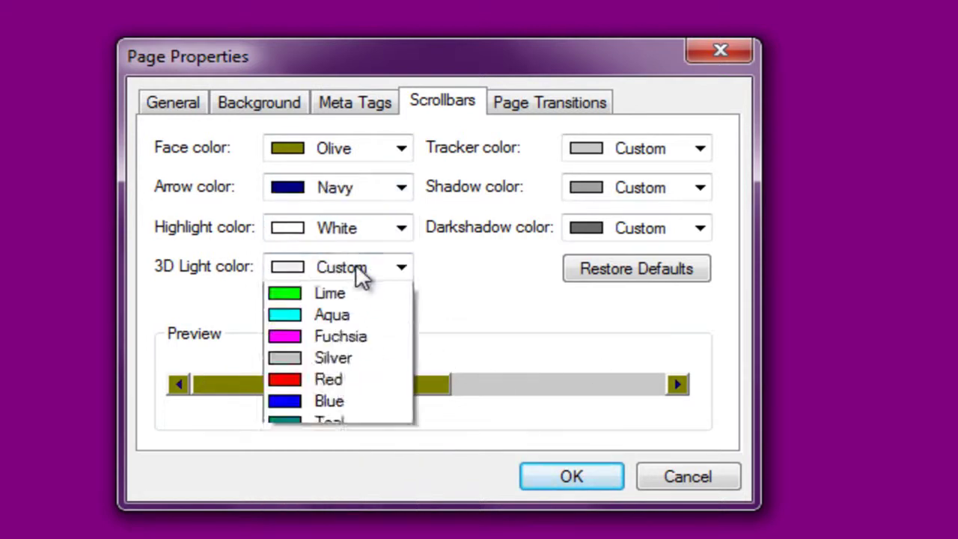
left_click(357, 397)
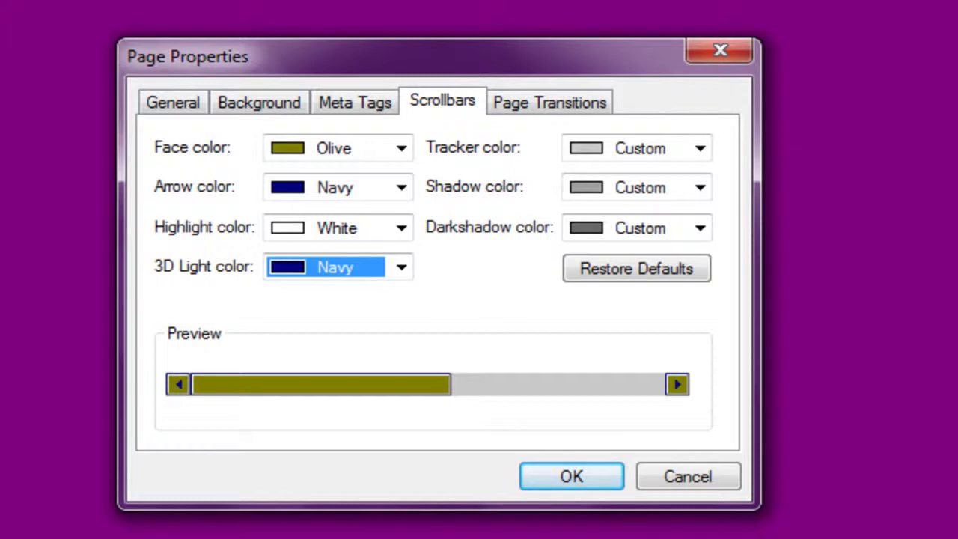
left_click(543, 109)
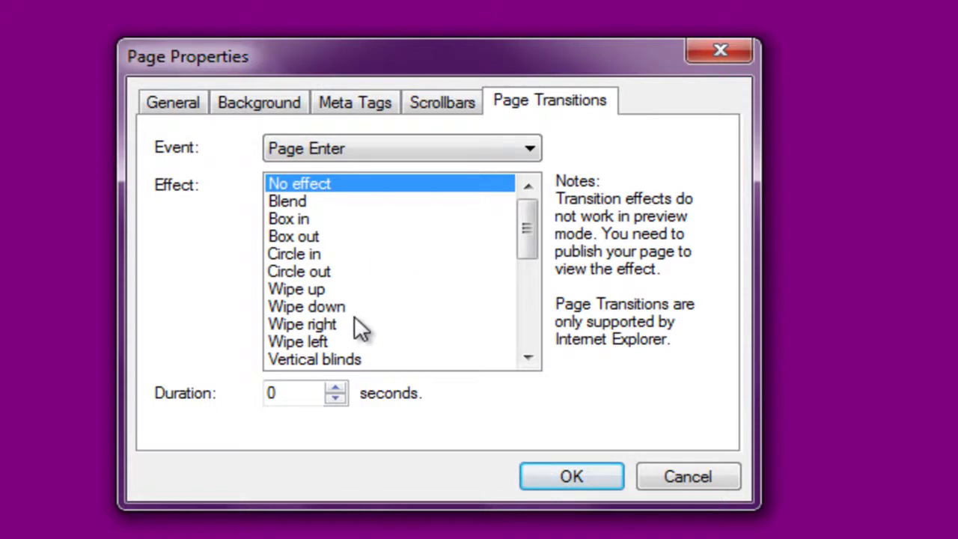
left_click(561, 483)
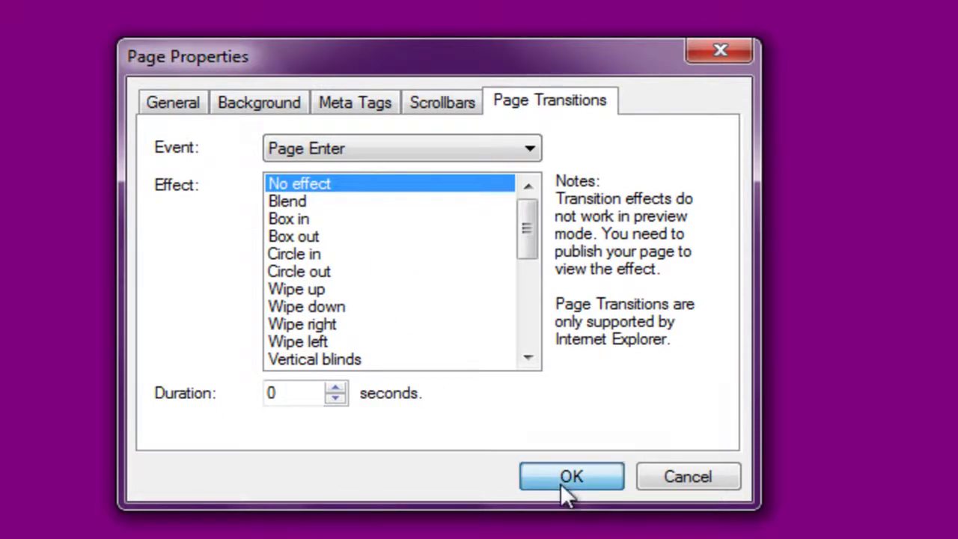